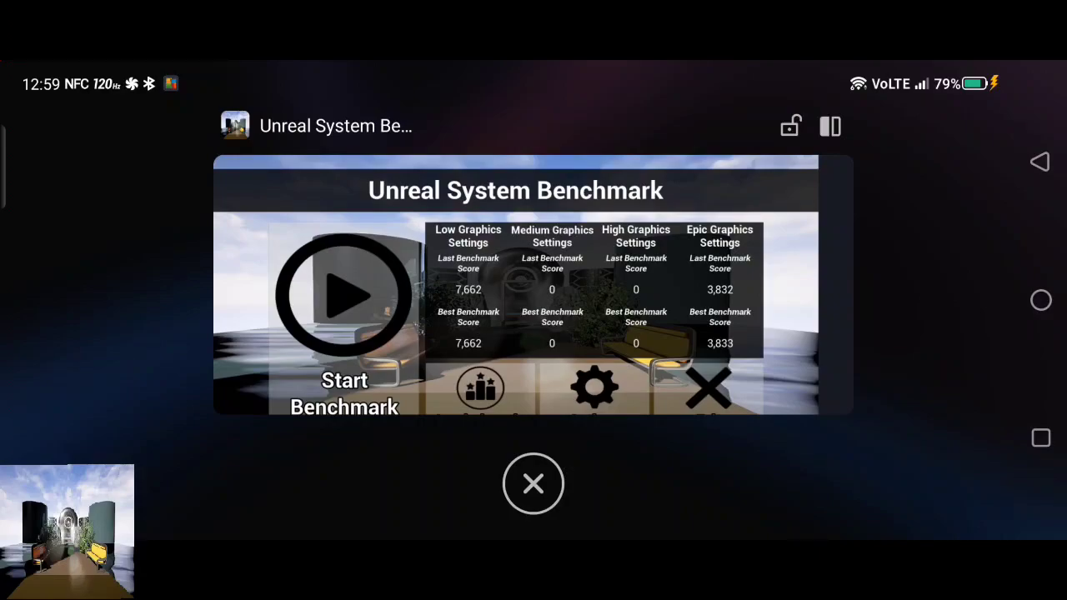
# - Check the benchmark's screen refresh rate choices in the gaming tools overlay, then return to recents
pyautogui.click(515, 284)
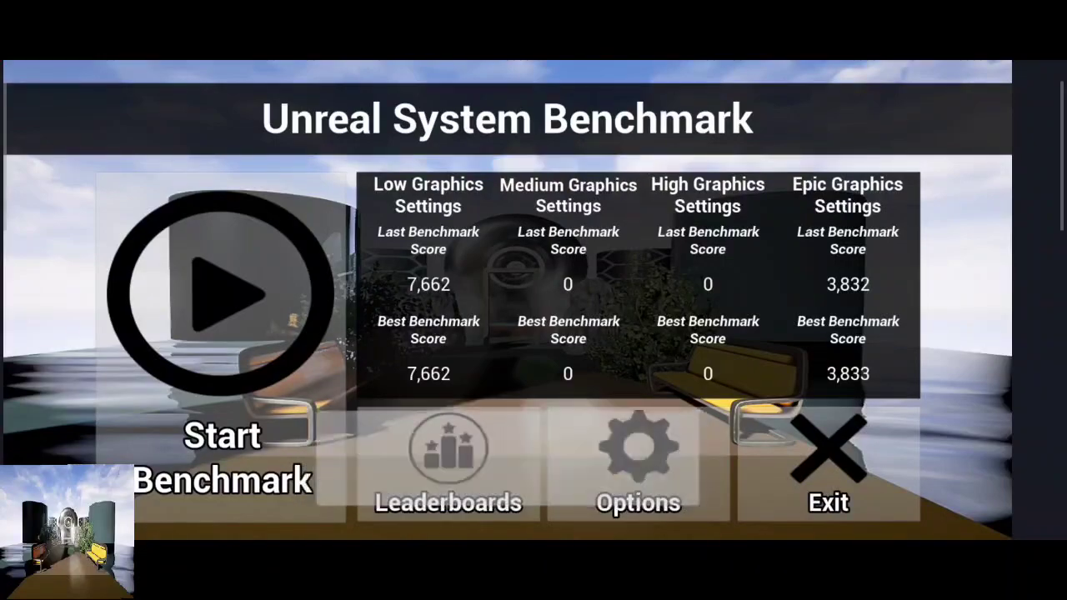
pyautogui.press('Escape')
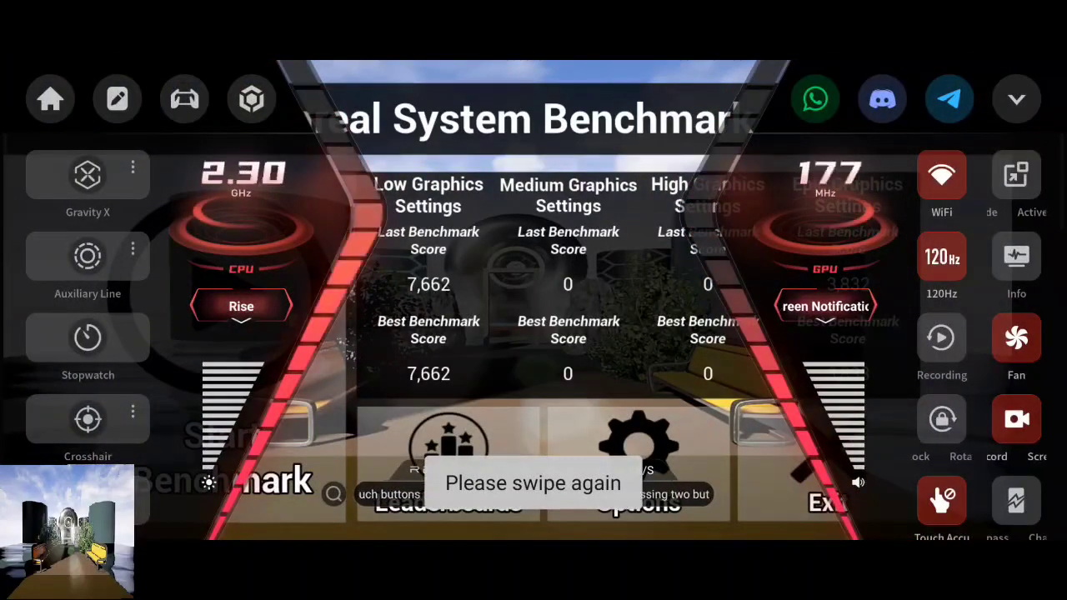
pyautogui.click(941, 267)
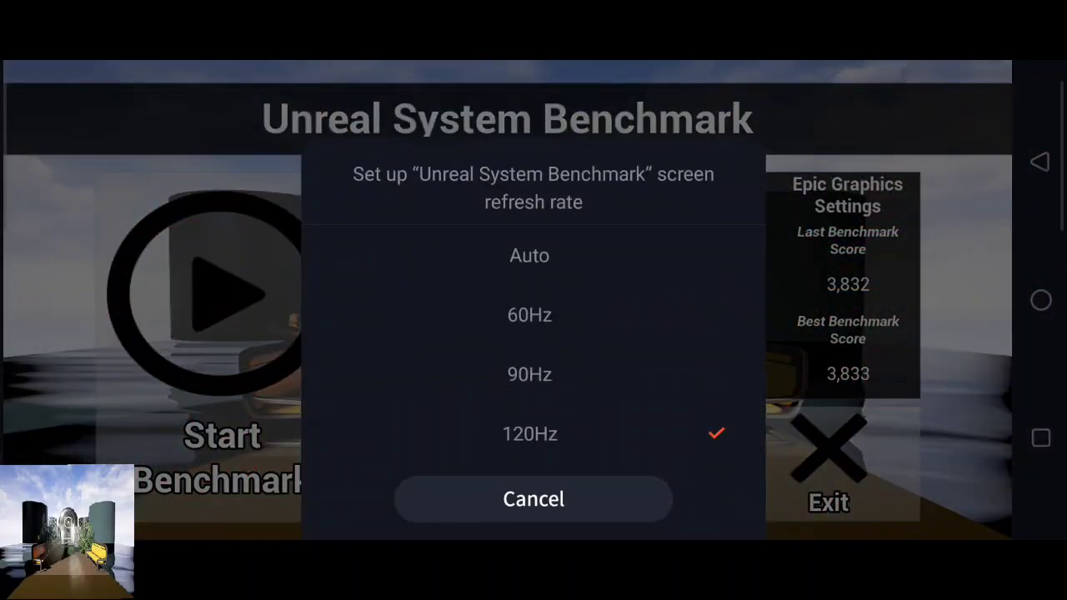
pyautogui.press('Escape')
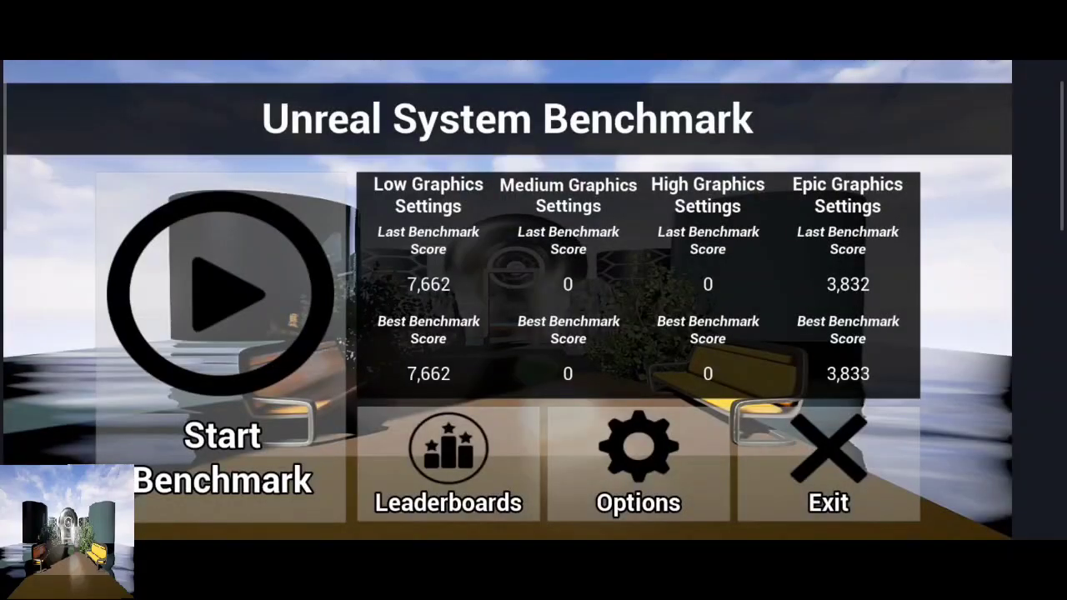
pyautogui.click(1041, 438)
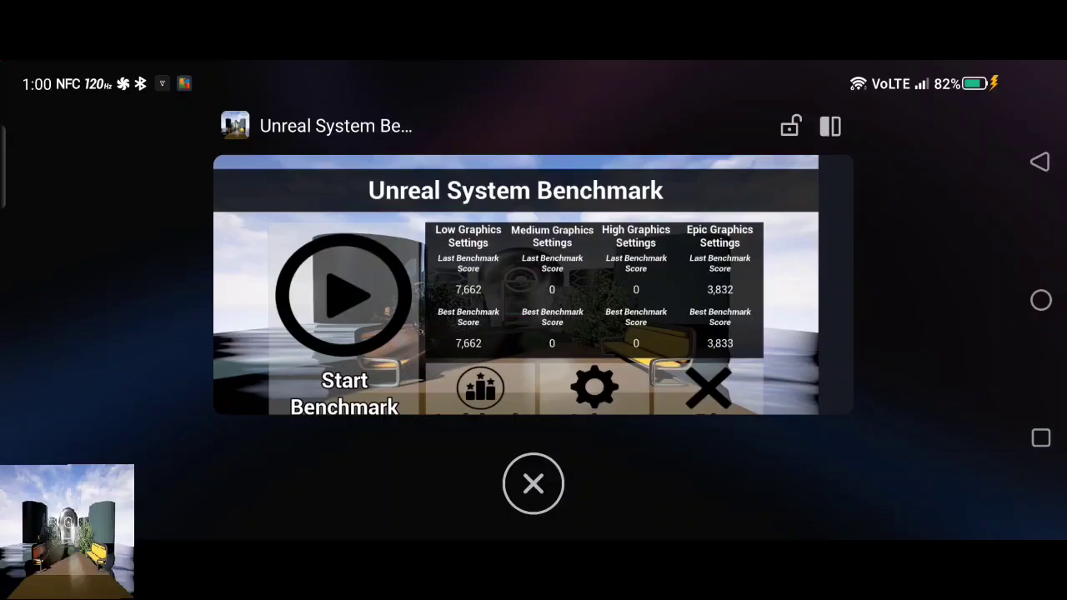
# - Set the benchmark's graphical quality to Epic under Options > Graphics Settings
pyautogui.click(516, 283)
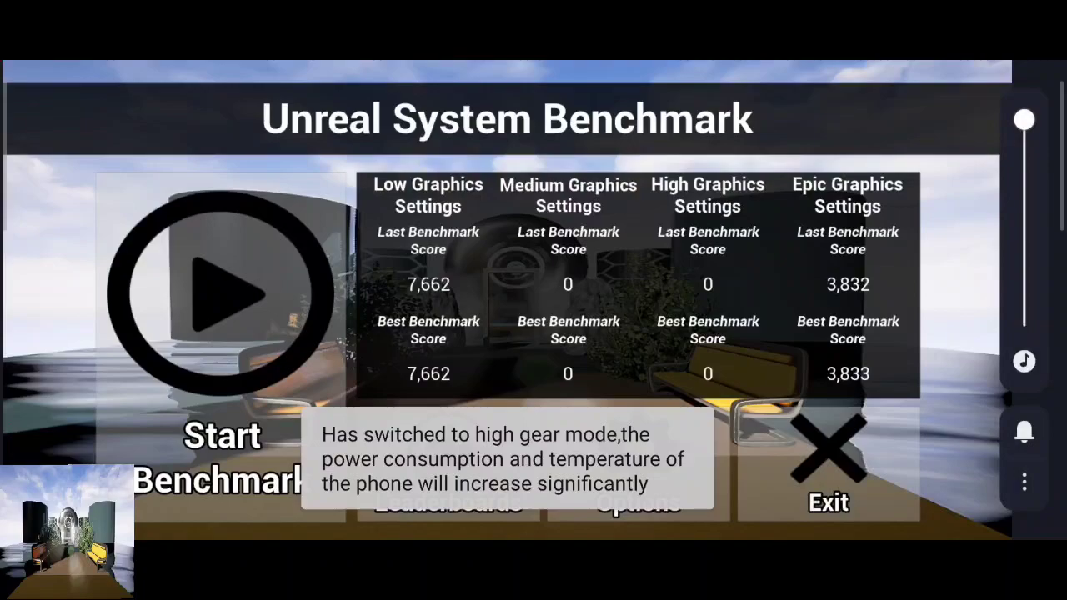
pyautogui.click(639, 462)
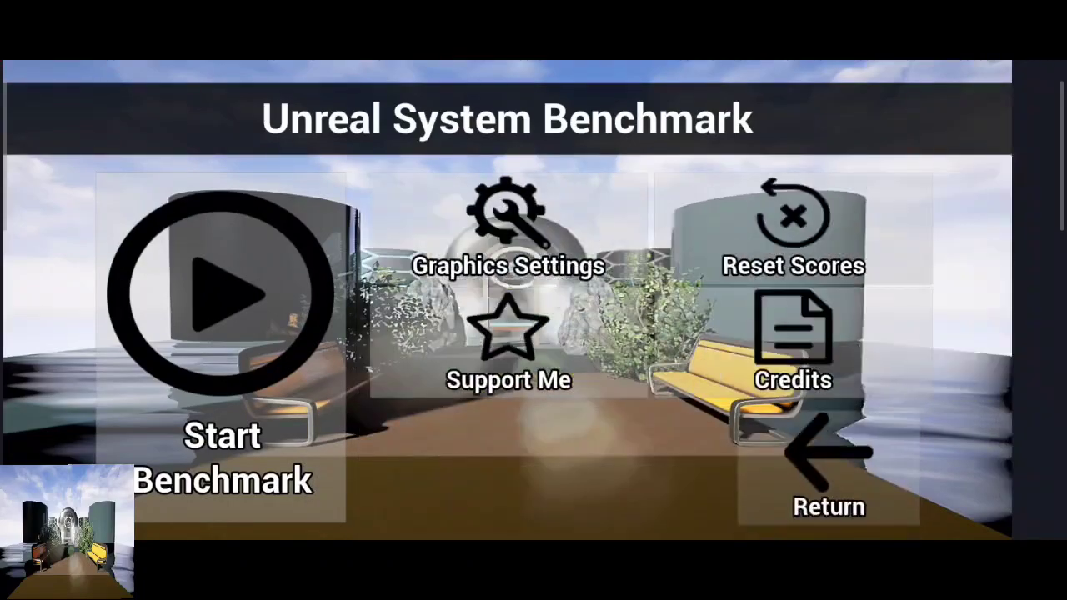
pyautogui.click(495, 230)
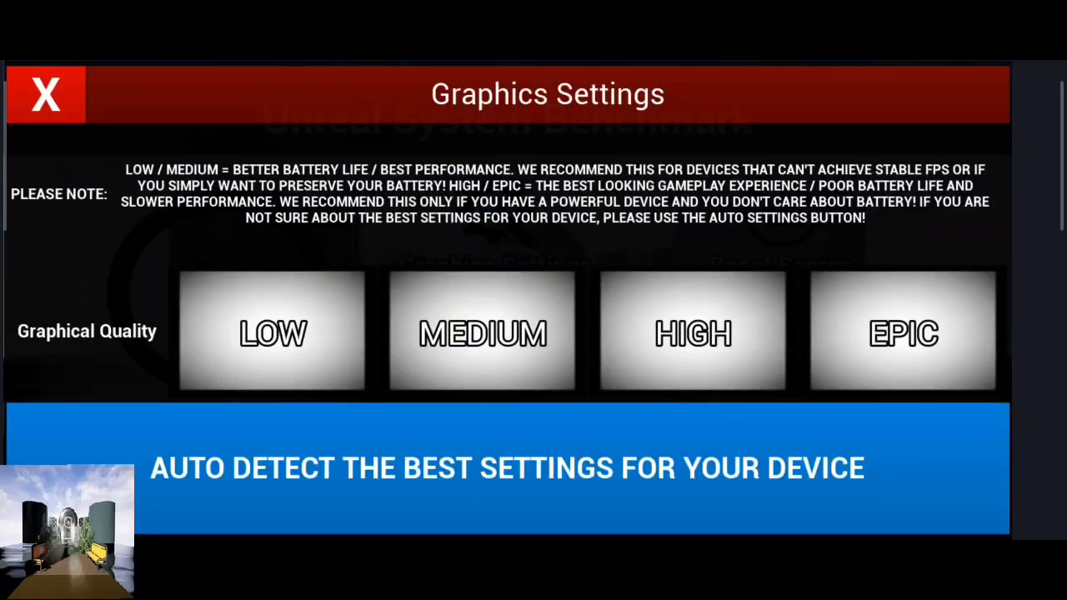
pyautogui.click(902, 331)
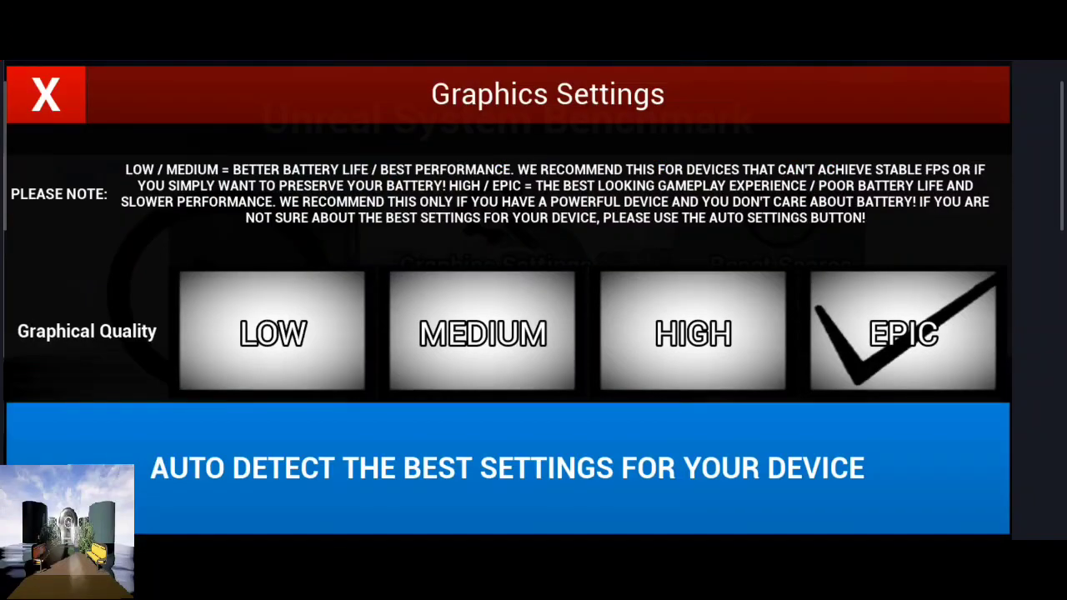
pyautogui.click(47, 95)
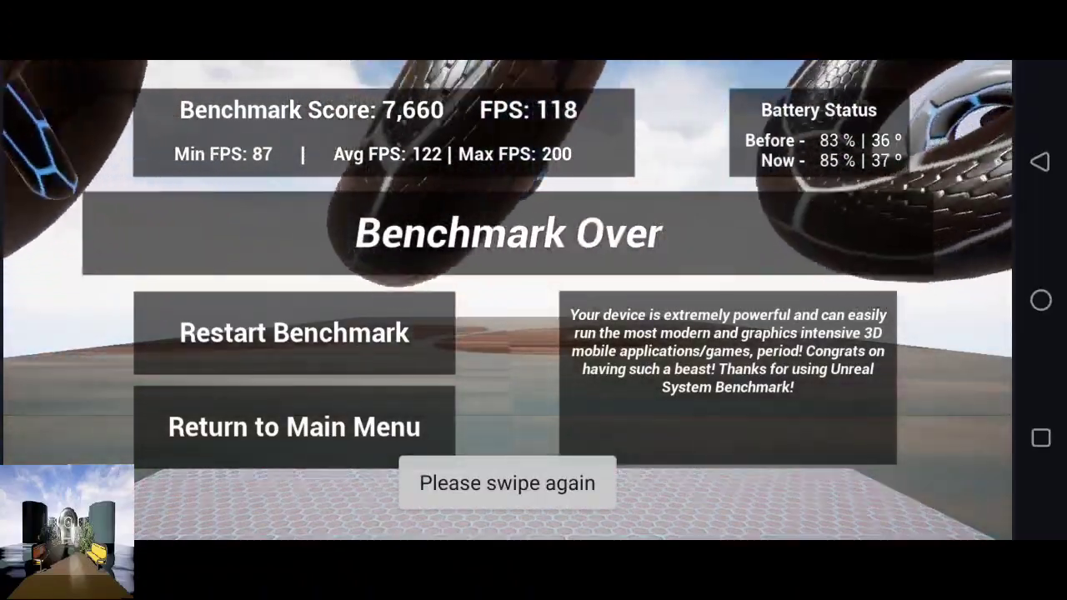
# - Shrink the finished 7,660-score benchmark into the recent-apps overview with the Recents key
pyautogui.press('super')
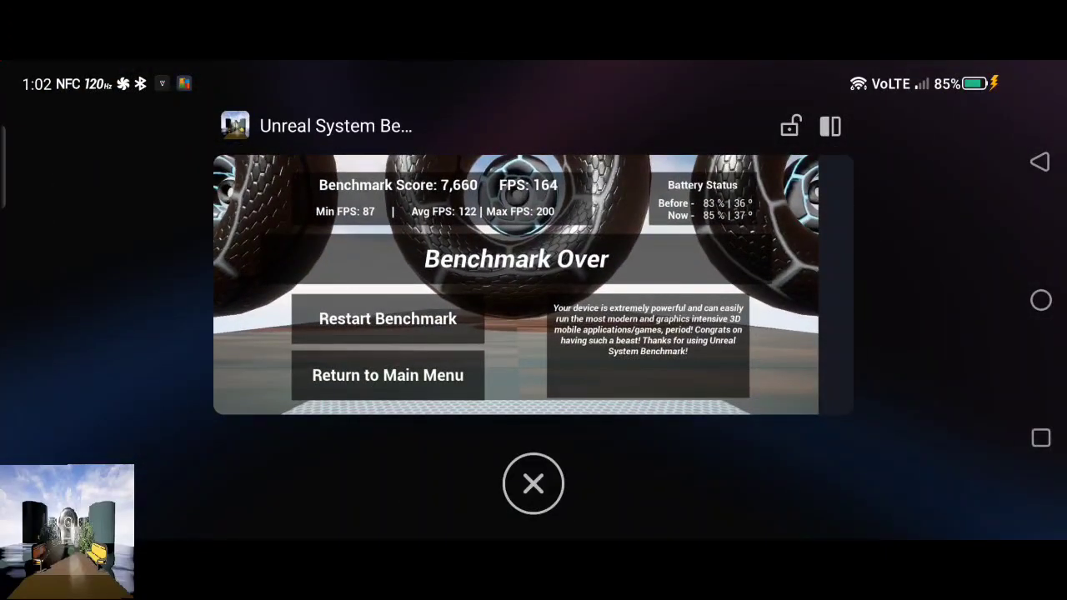